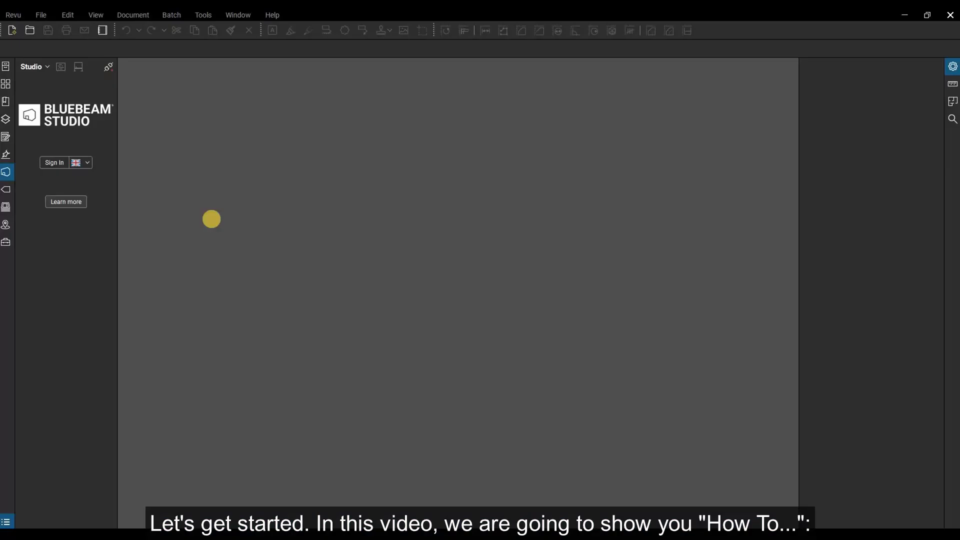
Sign in to Bluebeam Studio with the account e-mail, correcting typos, and enter the account password.
click(63, 168)
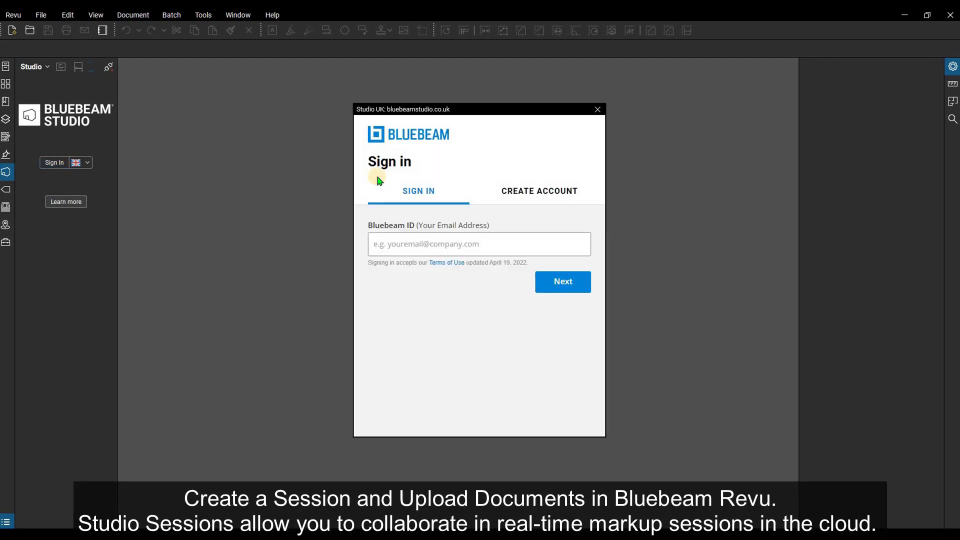
click(412, 244)
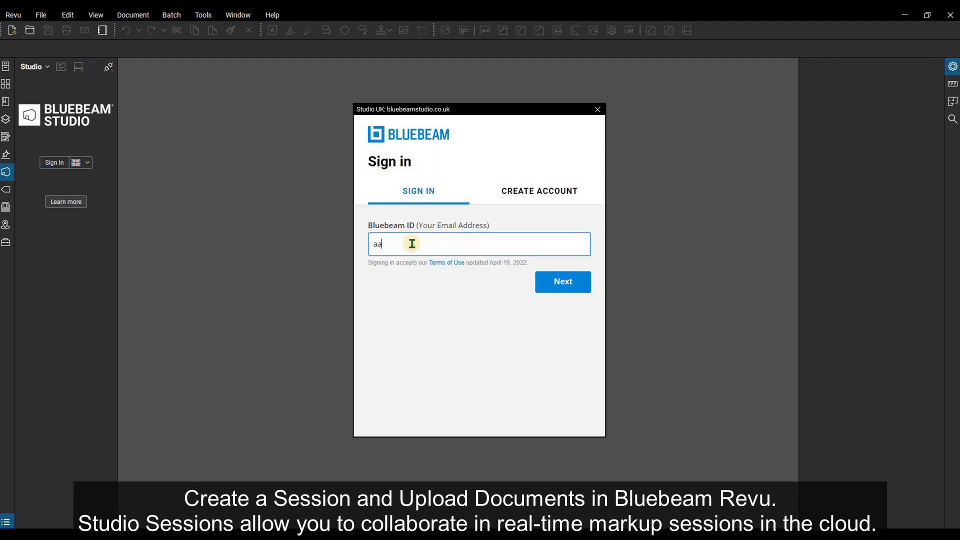
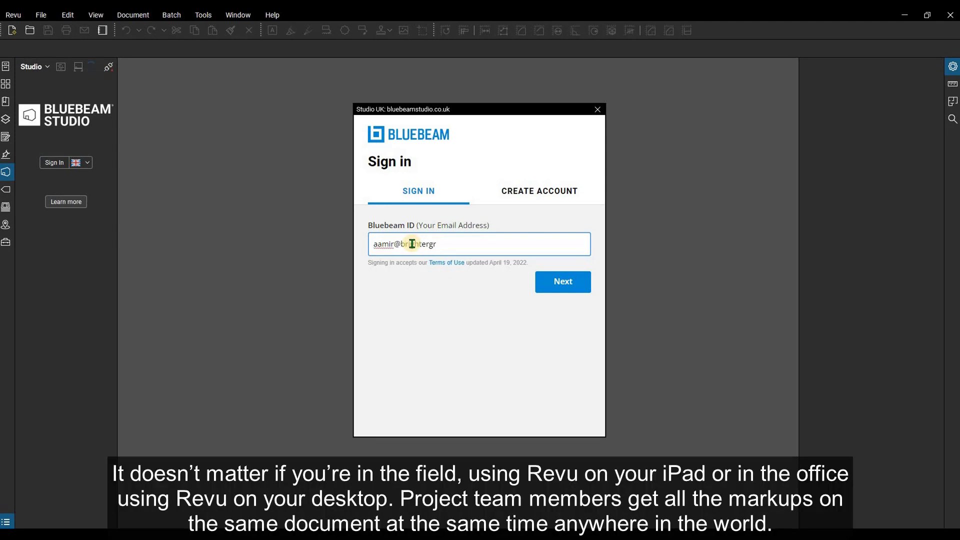
key(Return)
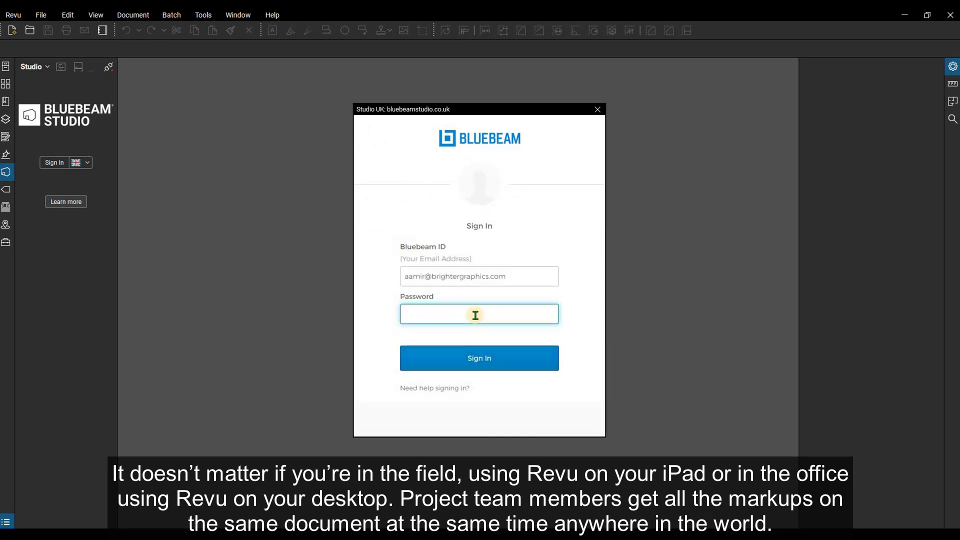
text(•••••••)
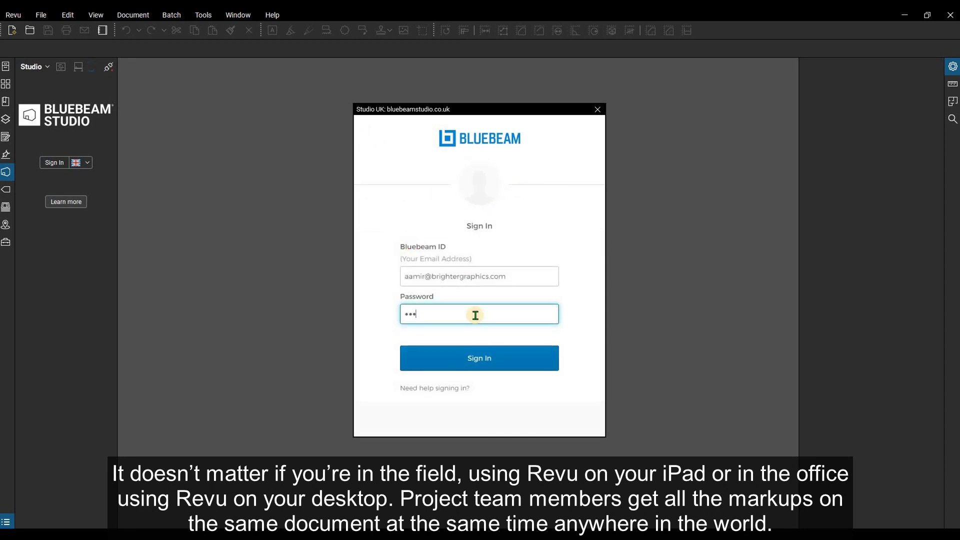
text(•••)
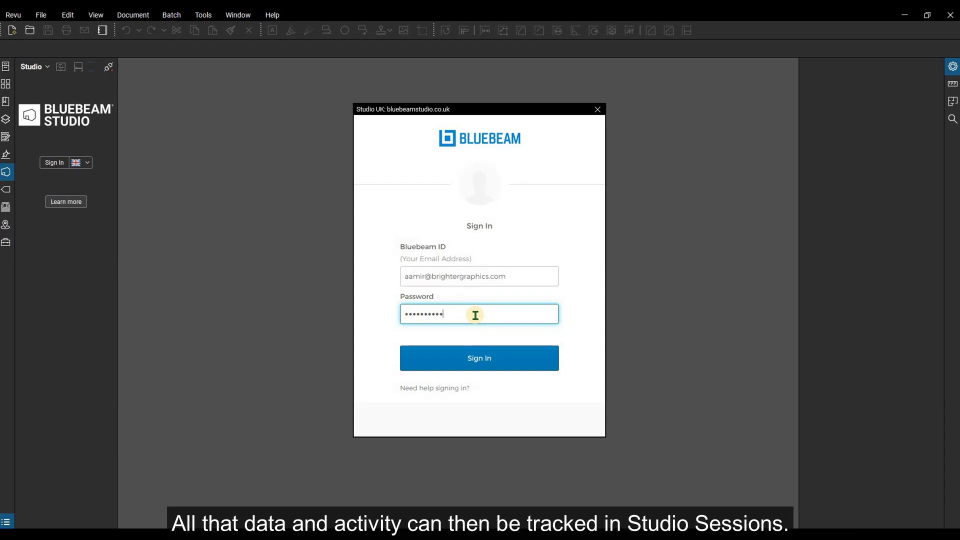
Submit the password to complete sign-in and show the Sessions list, including New HQ Design Review.
key(Return)
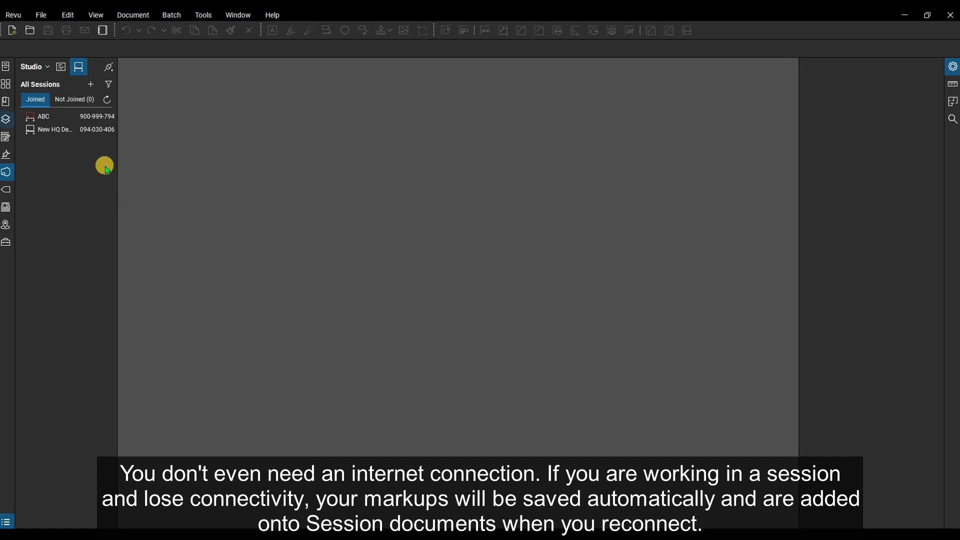
drag(118, 170, 180, 179)
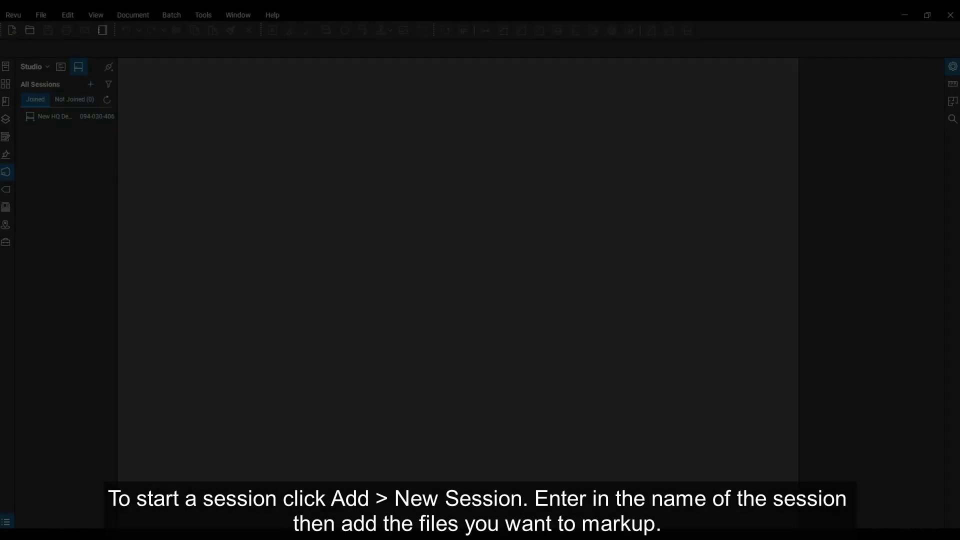
Start a new Studio Session named ABC and pick the A2.2.1 Level 02 and EditAction floor-plan PDFs.
click(90, 85)
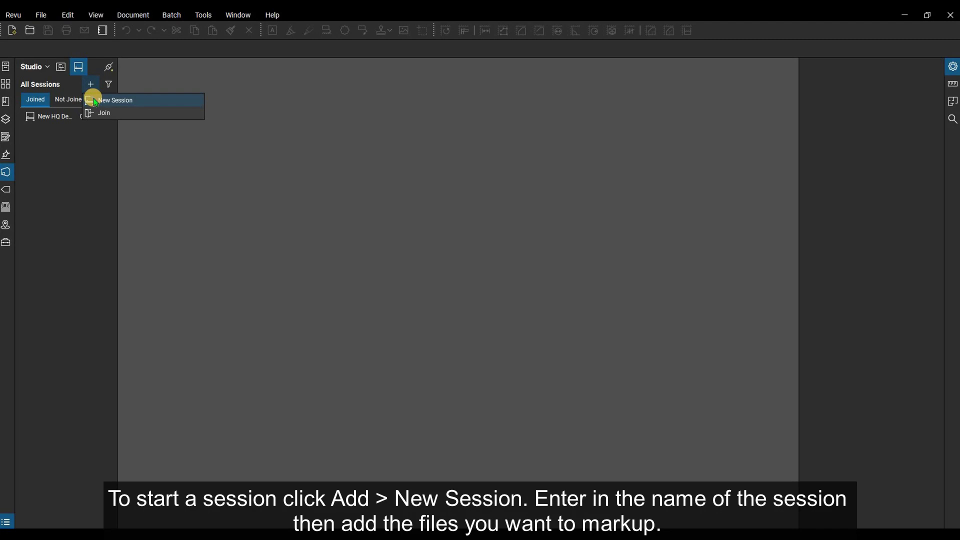
click(95, 101)
text(AB)
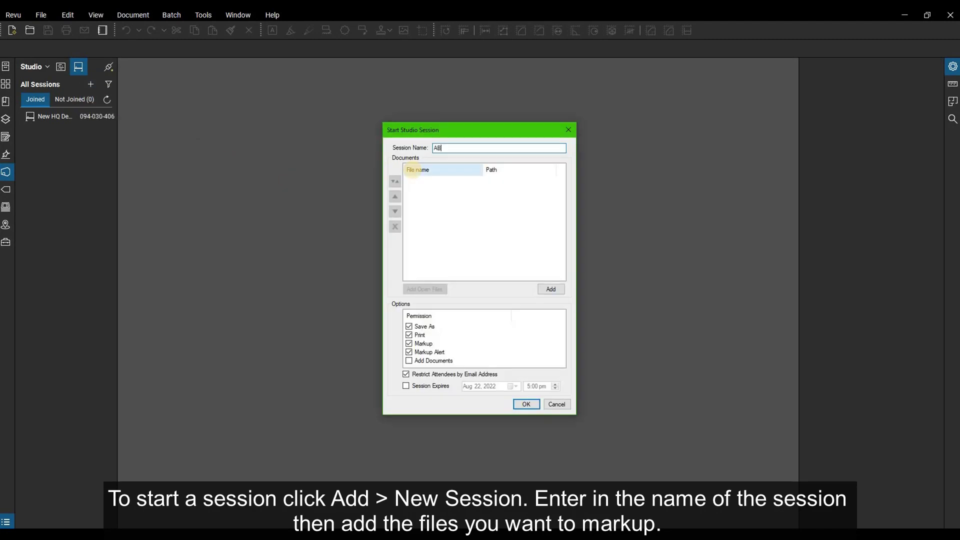
text(C)
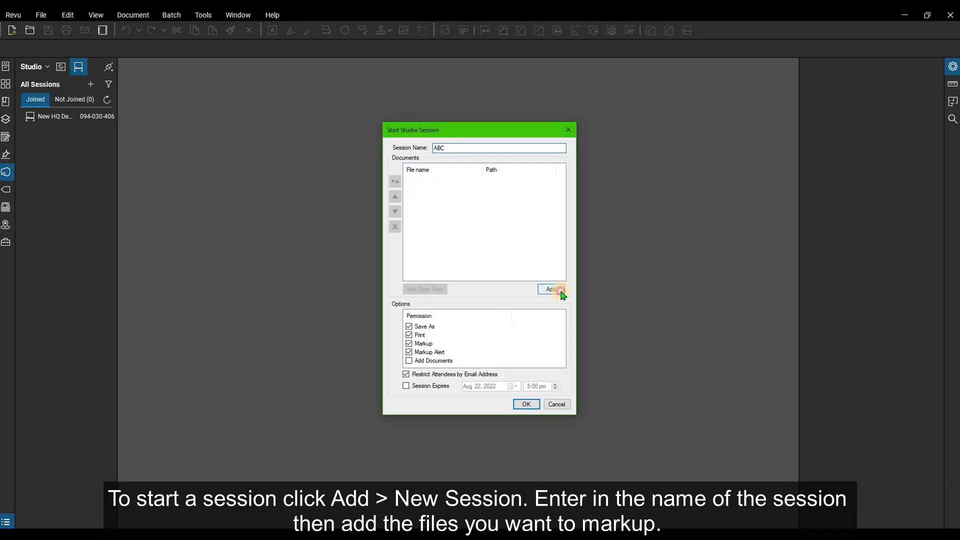
click(552, 289)
click(369, 334)
shift+click(371, 344)
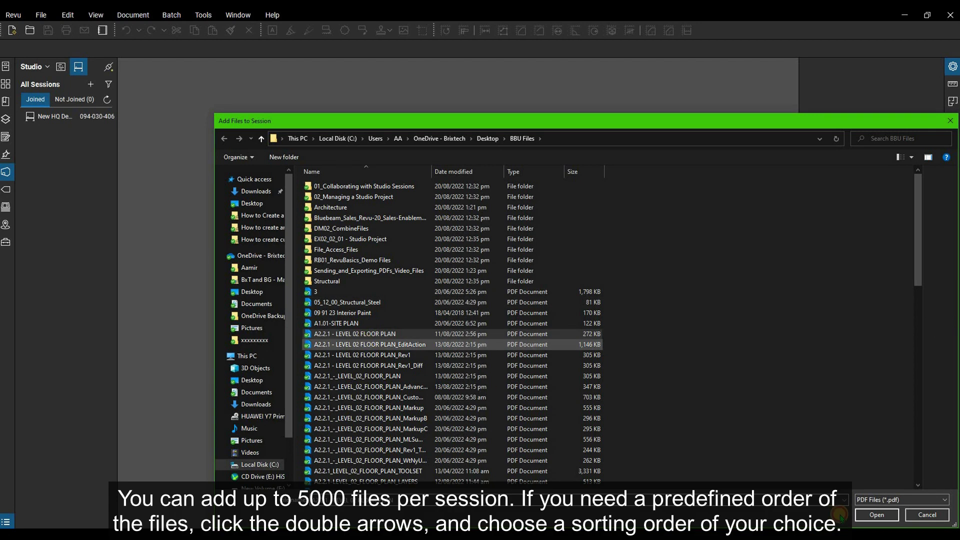
Add the chosen PDFs to the session and sort the file list by name, then by path.
key(Return)
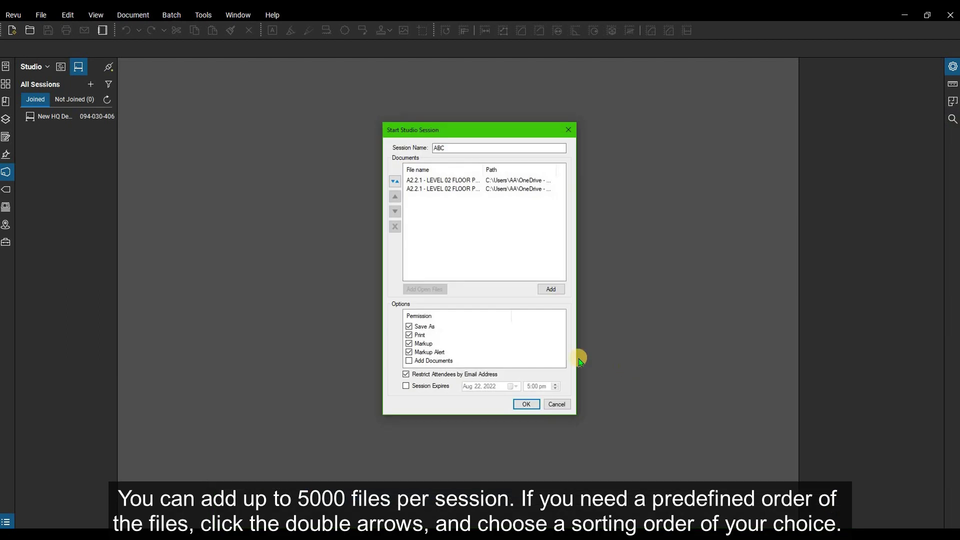
click(452, 189)
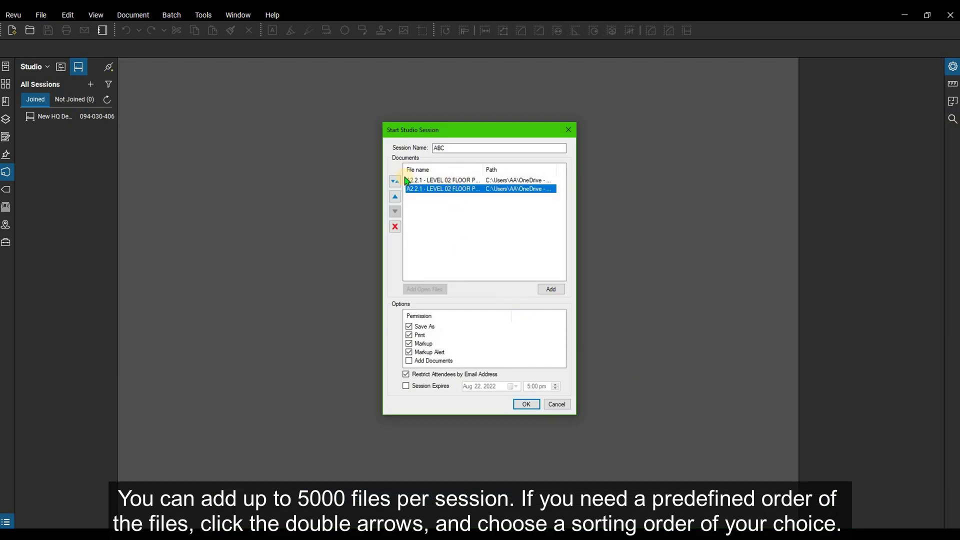
click(407, 182)
click(395, 181)
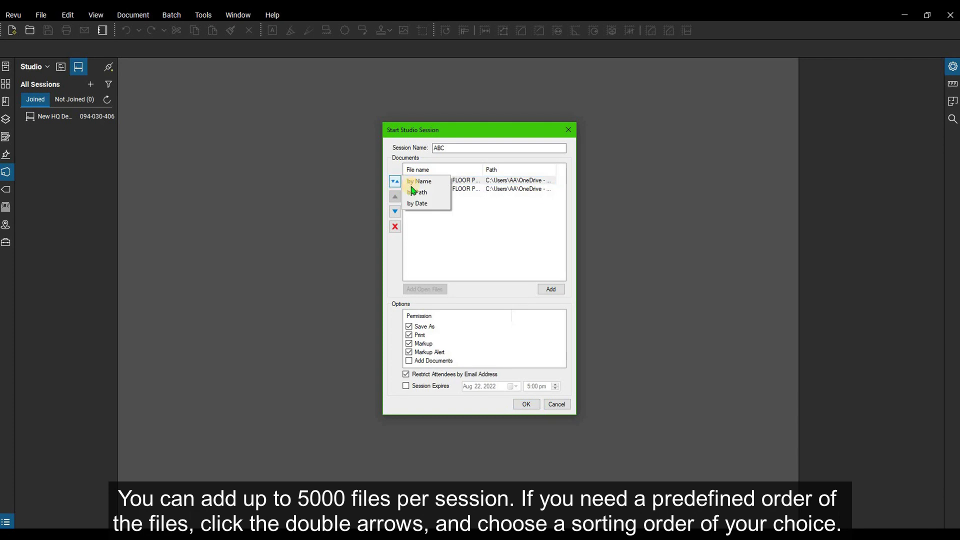
click(426, 196)
click(395, 181)
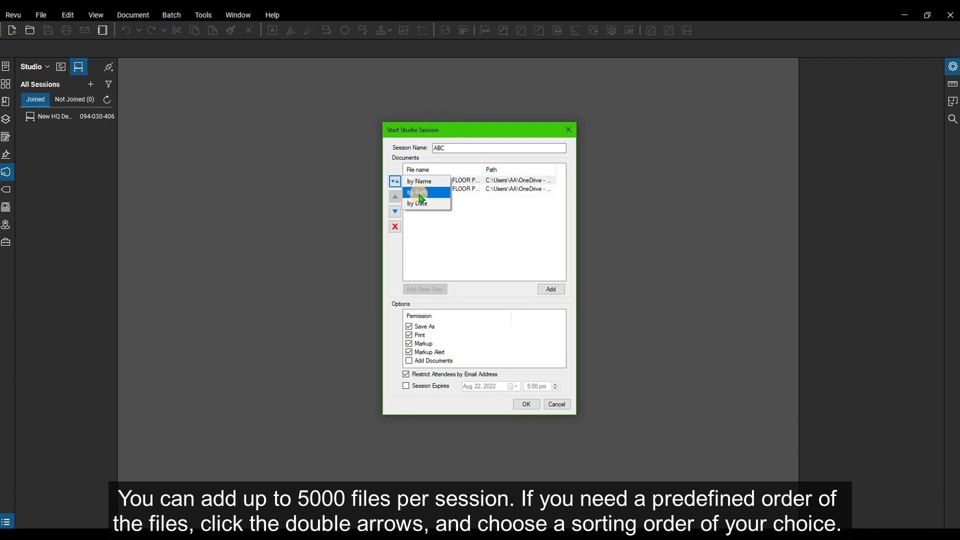
click(420, 195)
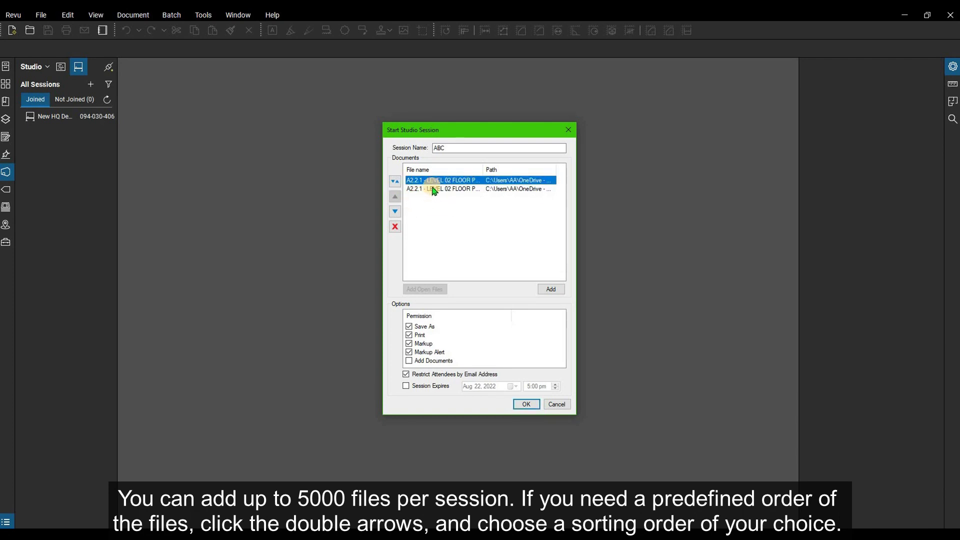
Move the second file to first place, then remove the duplicate second floor-plan file.
click(429, 188)
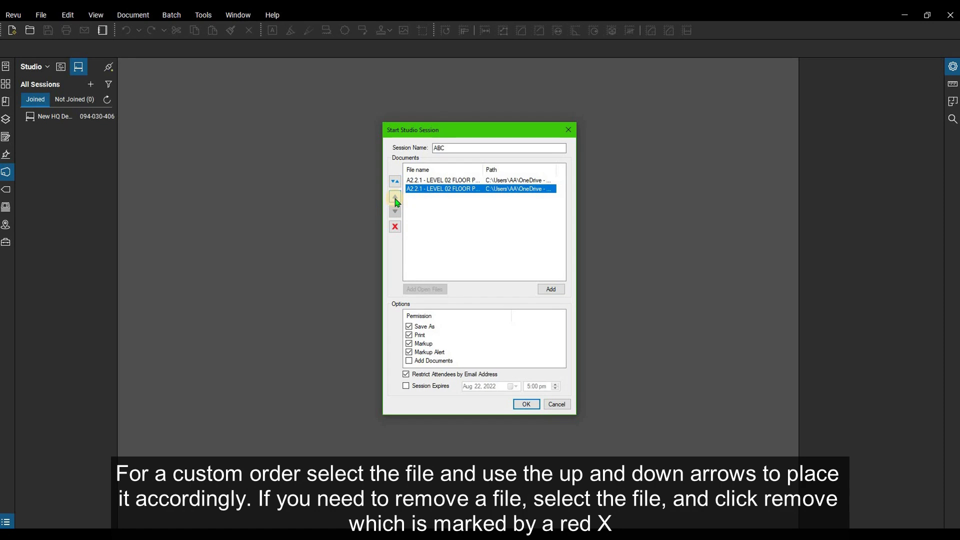
click(396, 198)
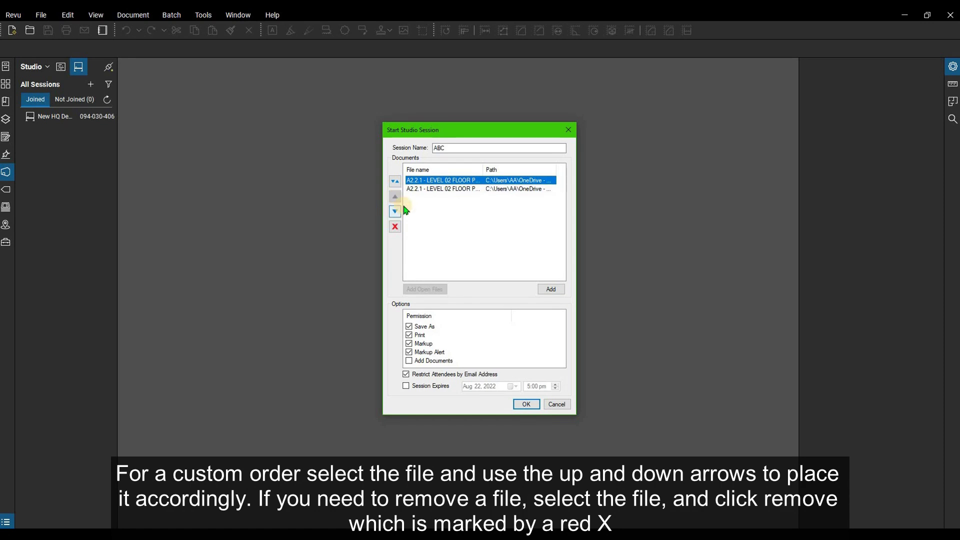
click(425, 189)
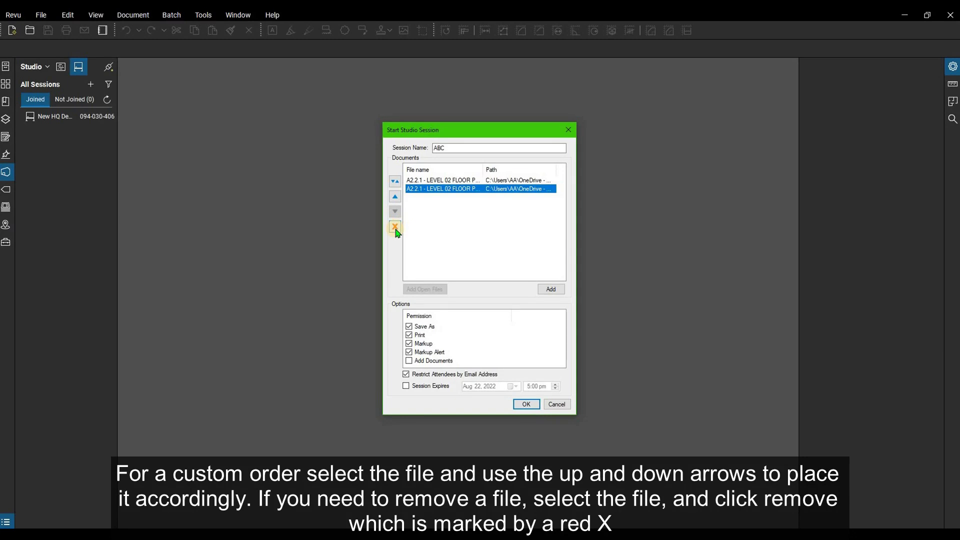
click(399, 233)
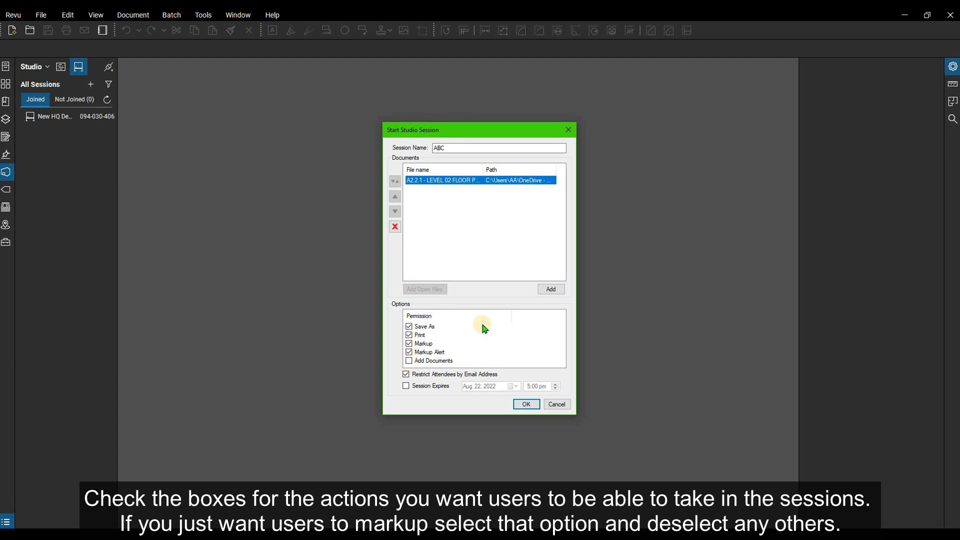
Disable Save As and Print, keep attendees restricted by e-mail, and set expiry to Aug 22, 2022, 6:00 pm.
click(409, 326)
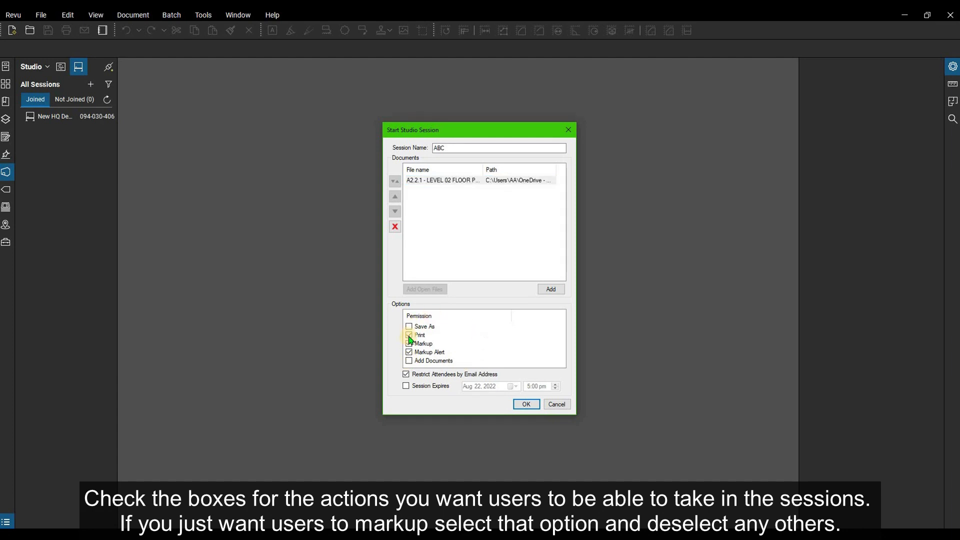
click(410, 336)
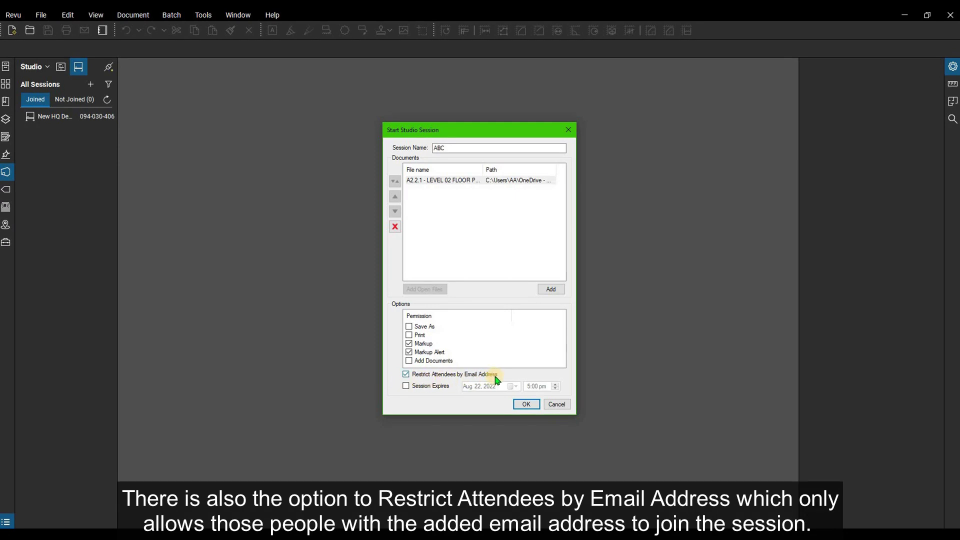
click(407, 375)
click(407, 375)
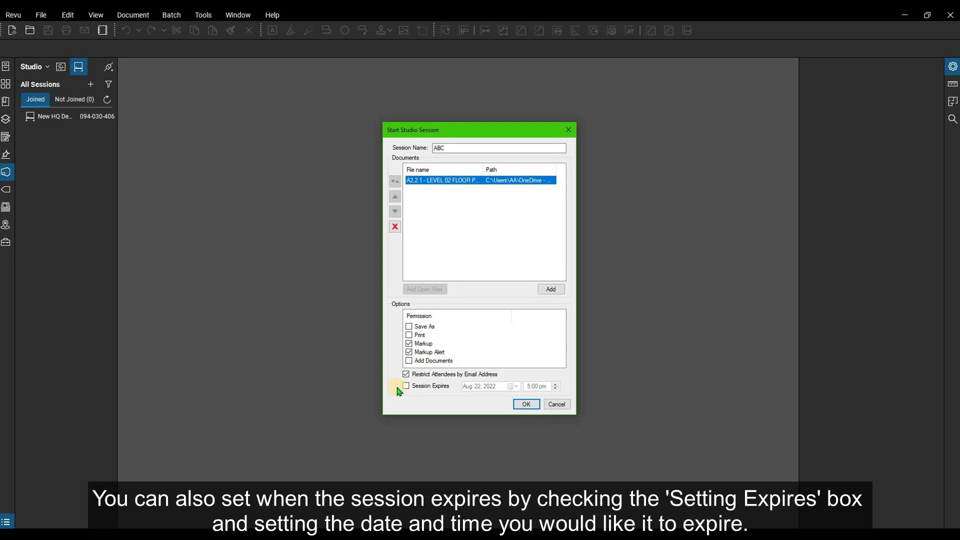
click(408, 386)
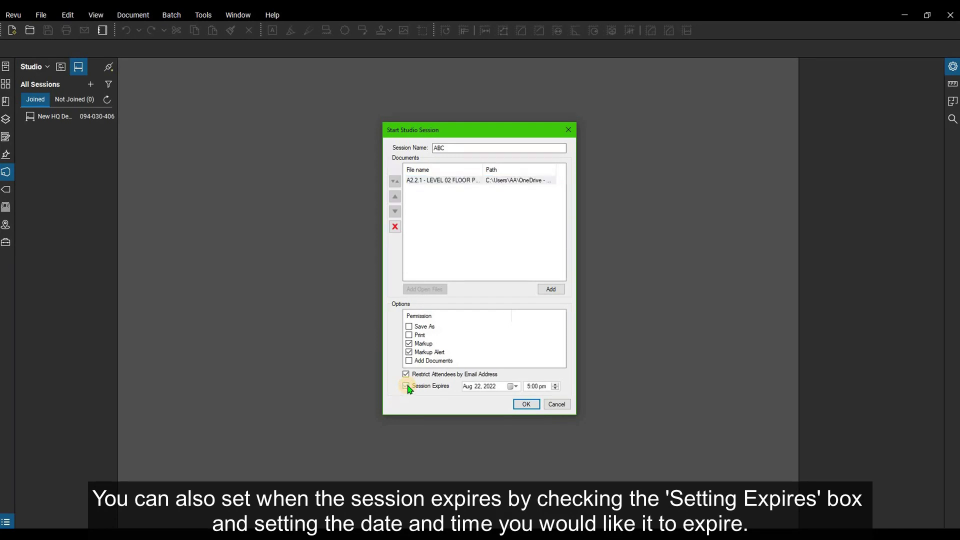
click(556, 385)
Create session ABC with the A2.2.1 Level 02 floor plan and skip inviting any users.
click(526, 405)
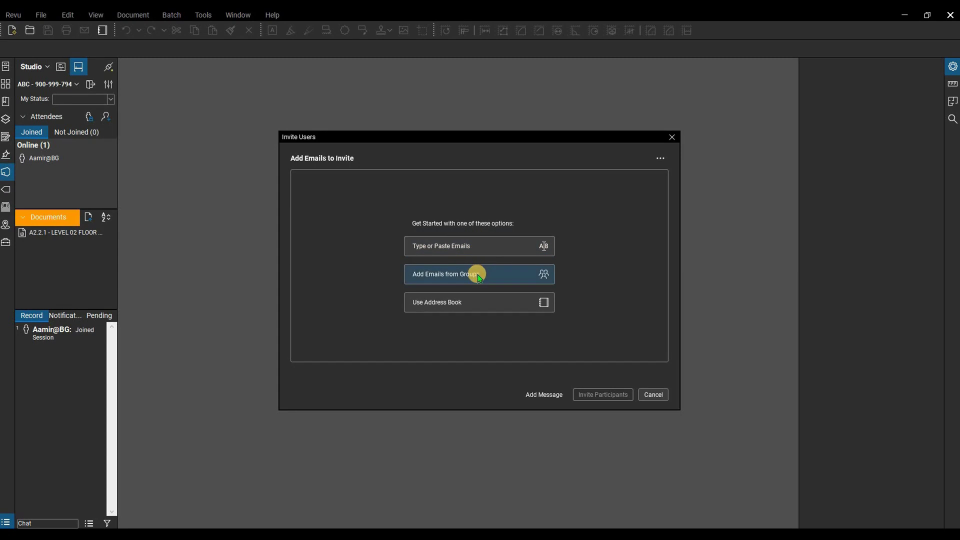
click(653, 395)
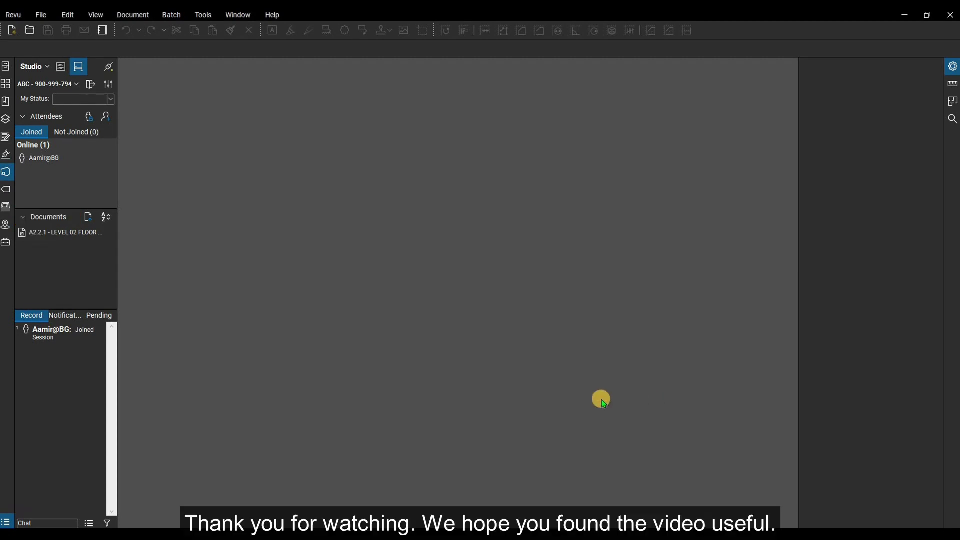